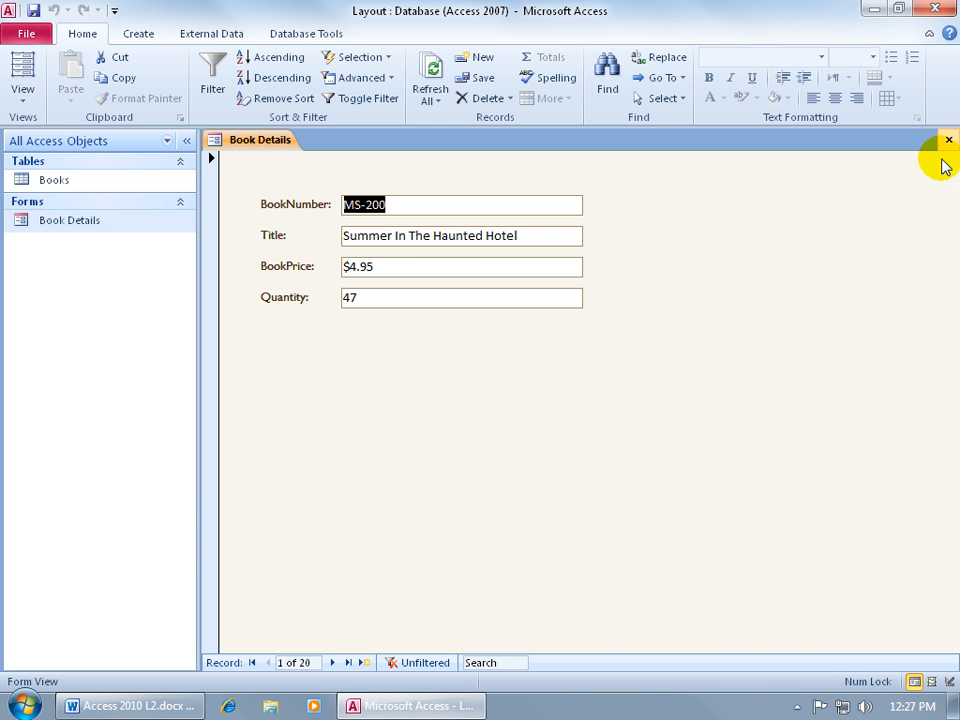
- Reduce the program window to a smaller size to examine the Book Details form, and maximize it again
left_click(898, 9)
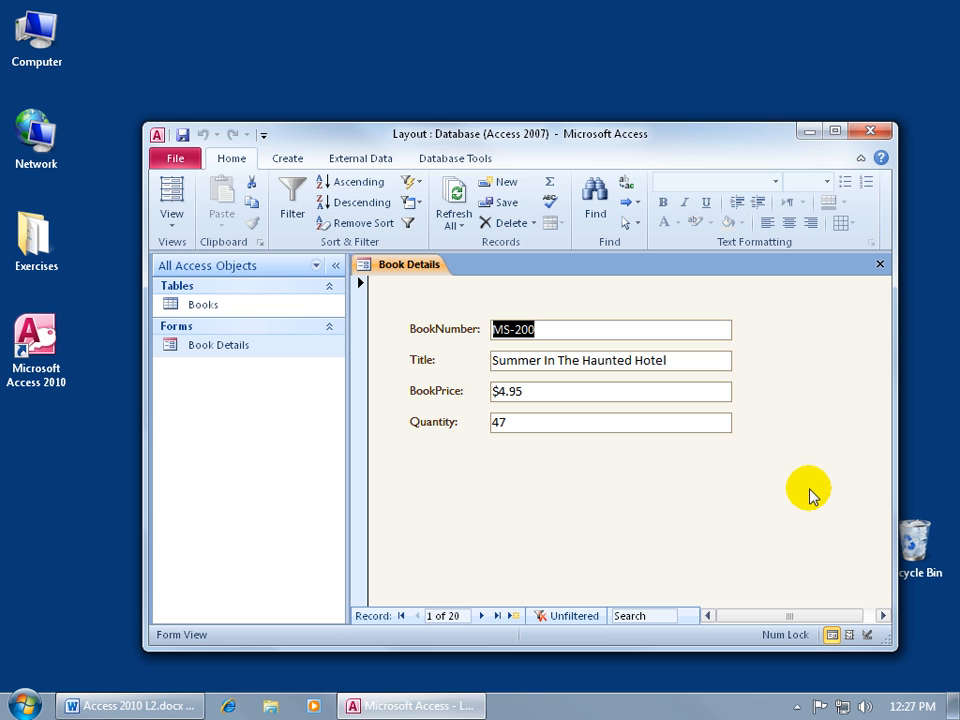
left_click_drag(888, 640, 856, 622)
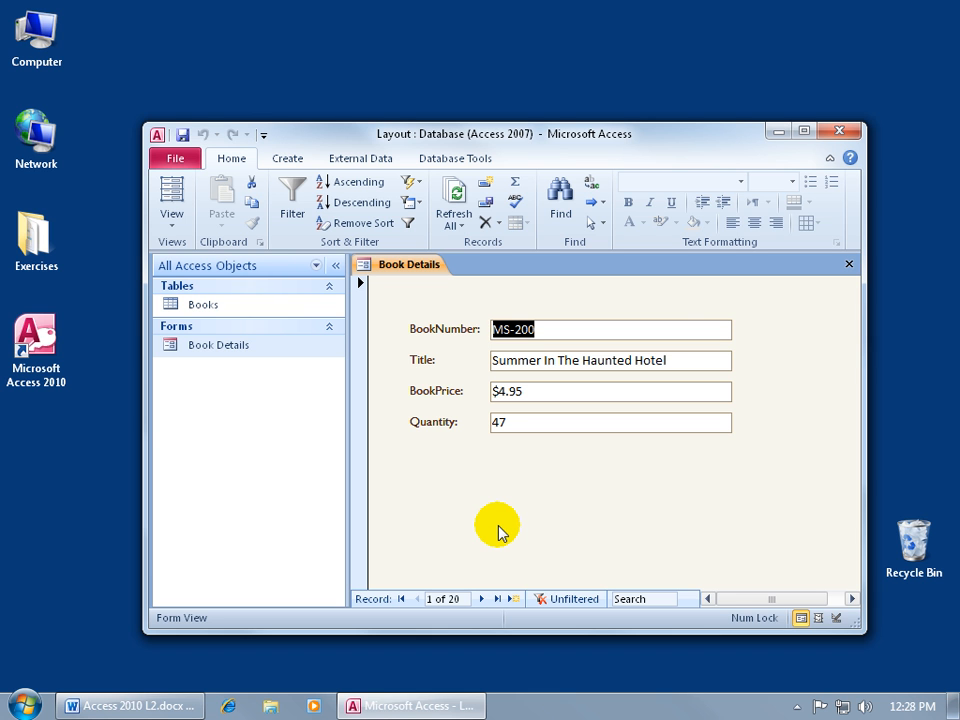
left_click(803, 130)
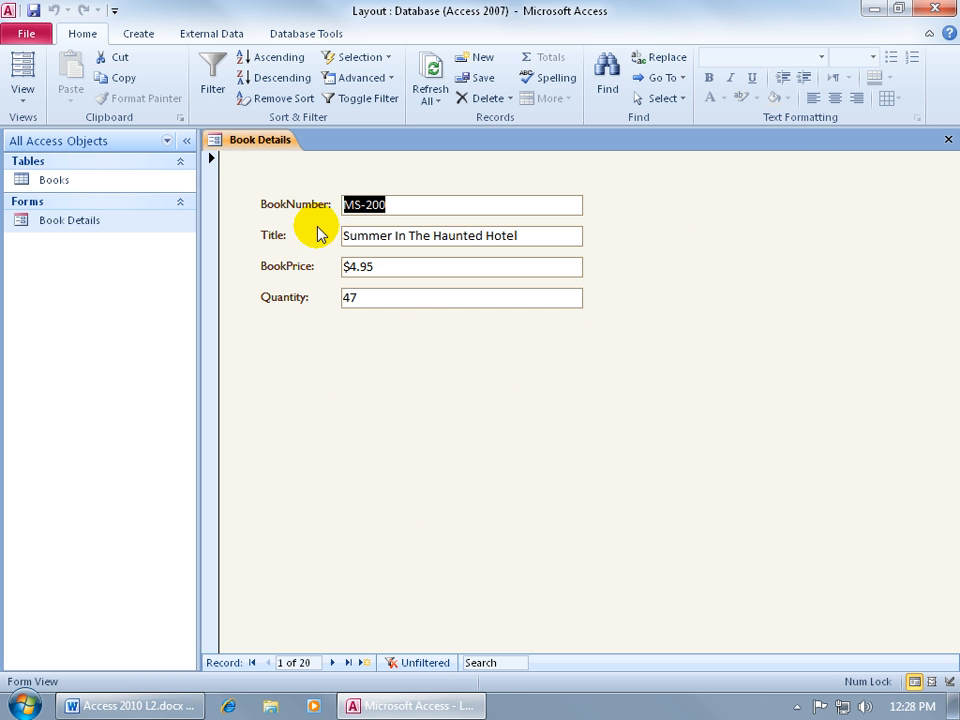
- Add a command button beside the BookPrice field in Design View, with the Form Operations action Close Form
right_click(283, 176)
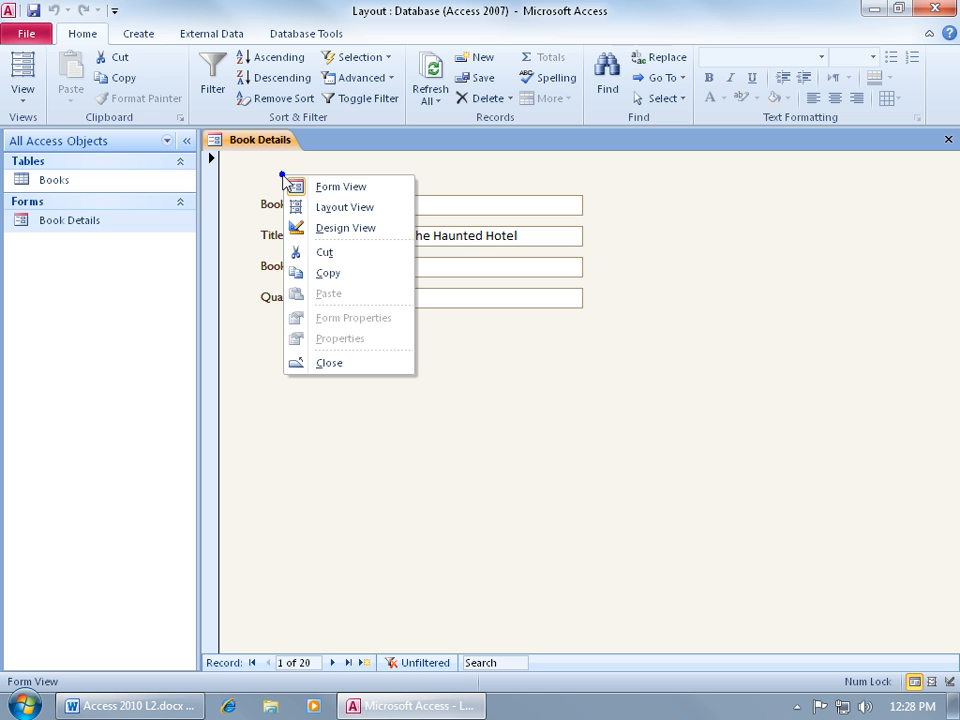
left_click(316, 228)
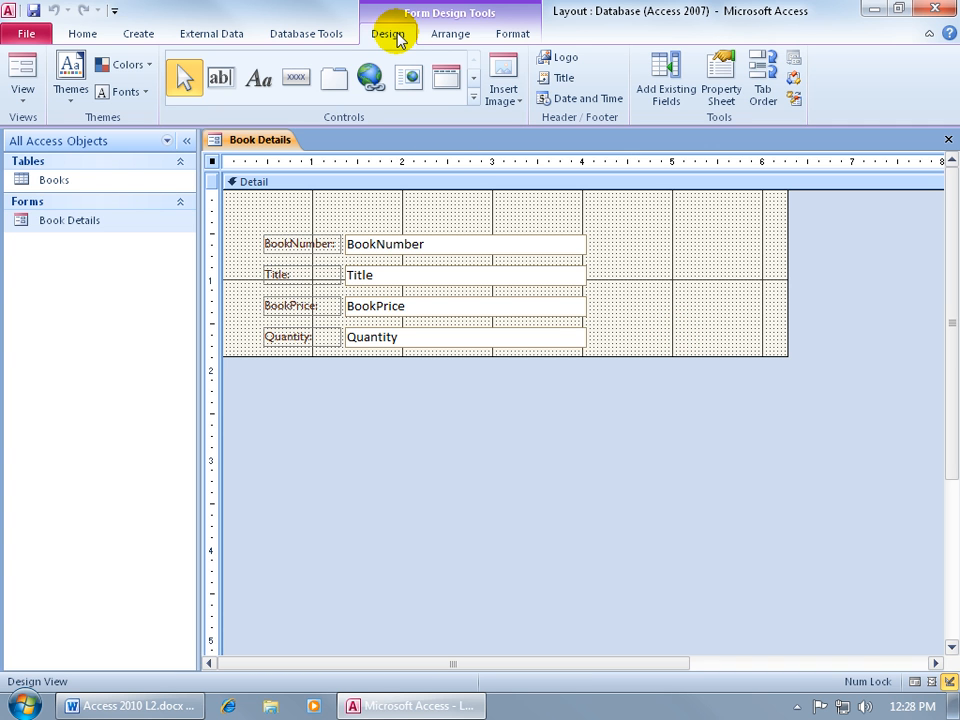
left_click(297, 79)
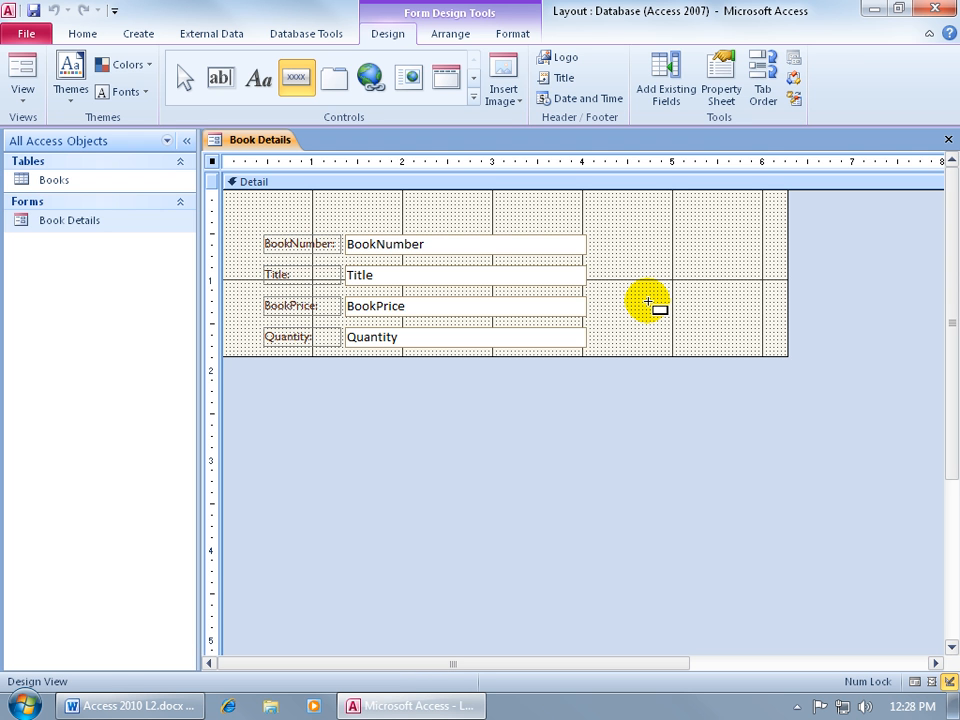
left_click(648, 302)
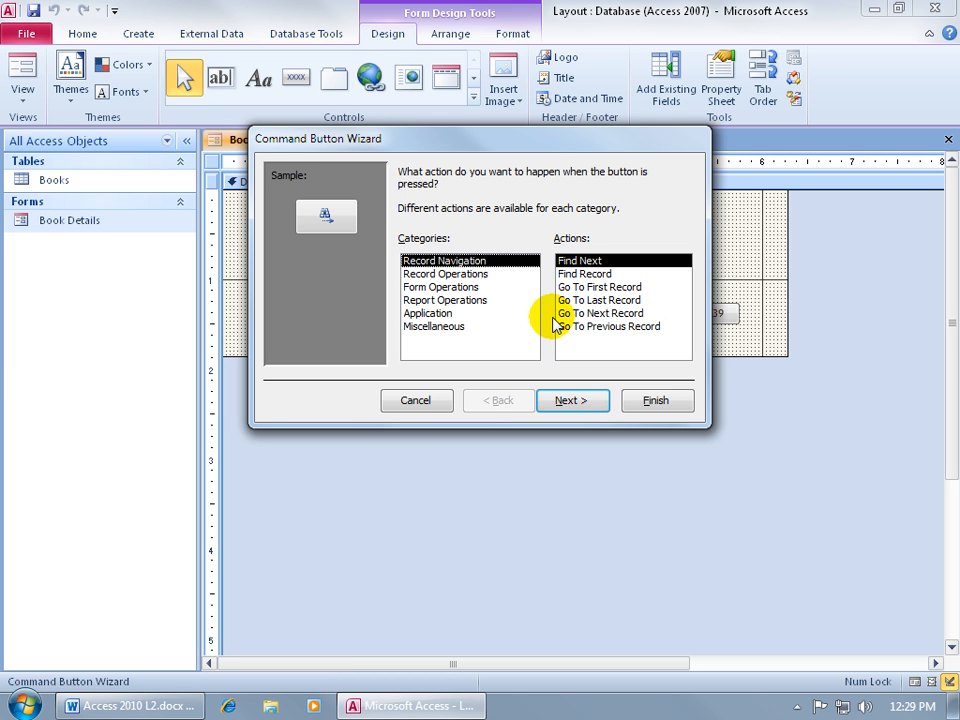
left_click(463, 290)
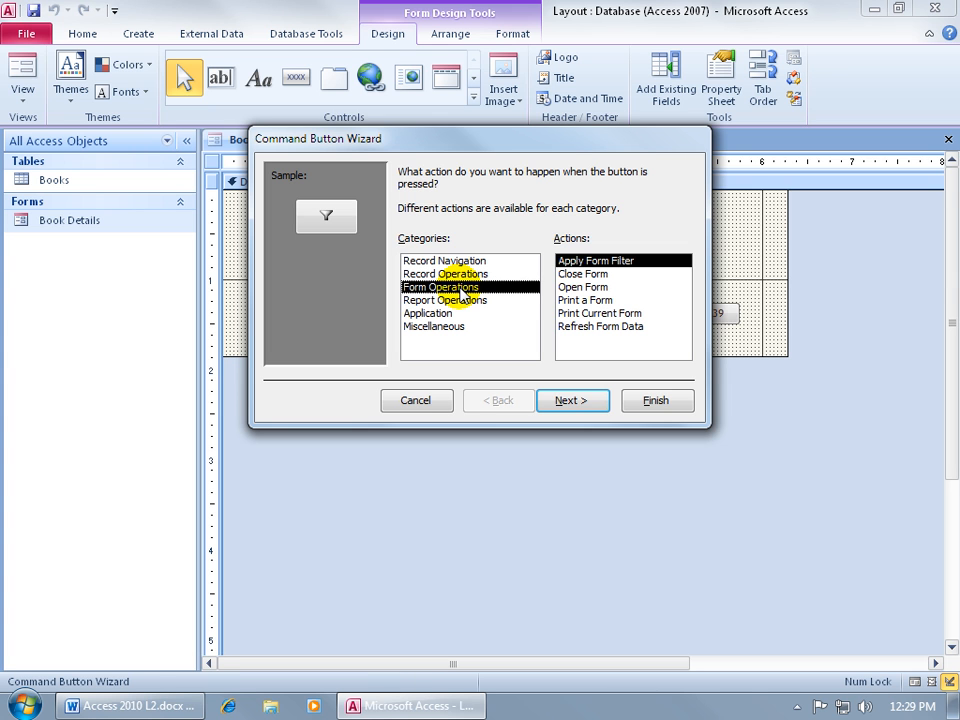
left_click(585, 276)
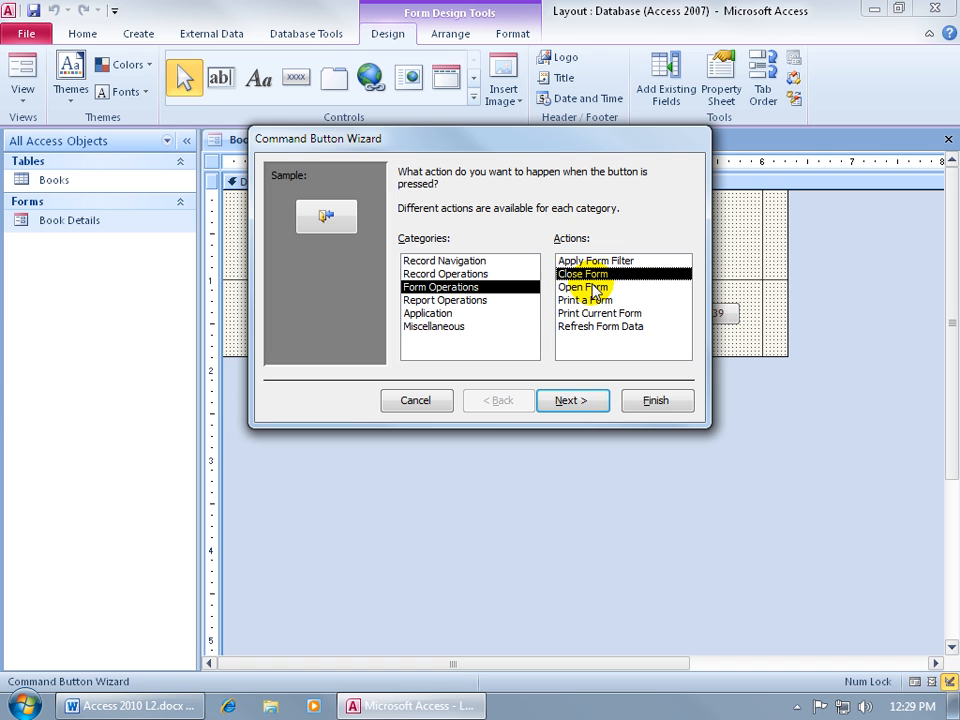
left_click(578, 401)
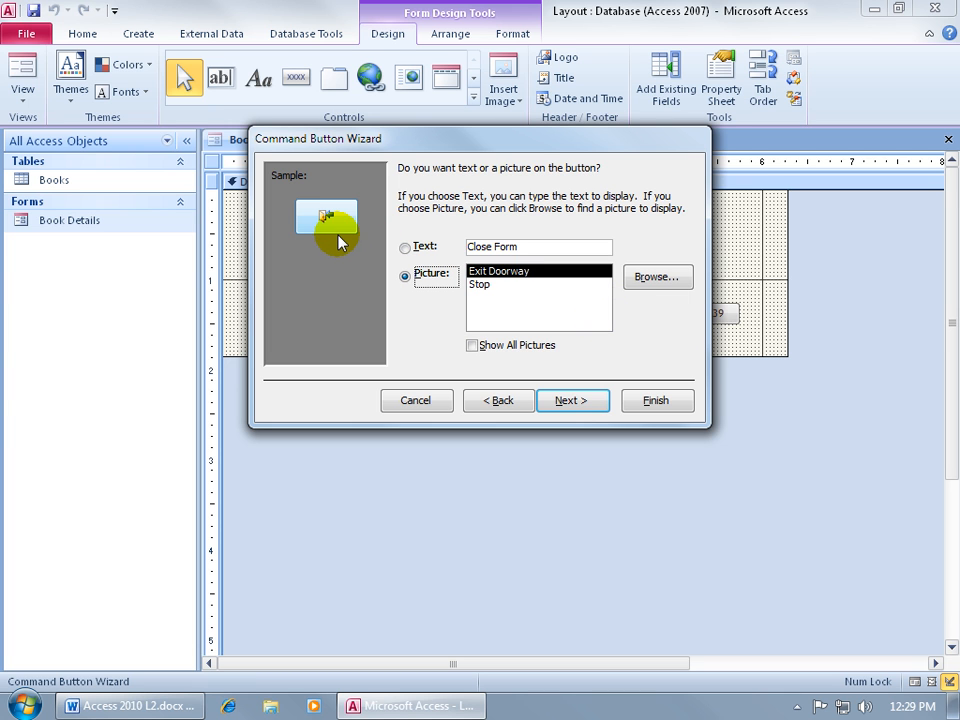
- Give the button the text caption Close, name it CloseB and finish the Command Button Wizard
left_click(405, 249)
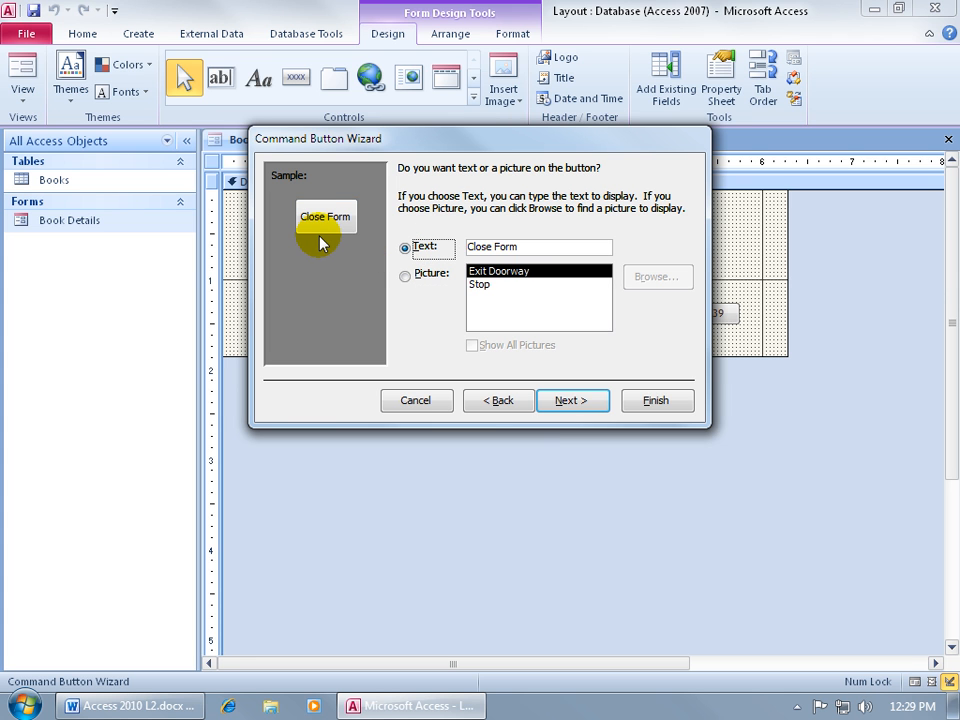
key("BackSpace")
key("BackSpace")
key("BackSpace")
key("BackSpace")
key("BackSpace")
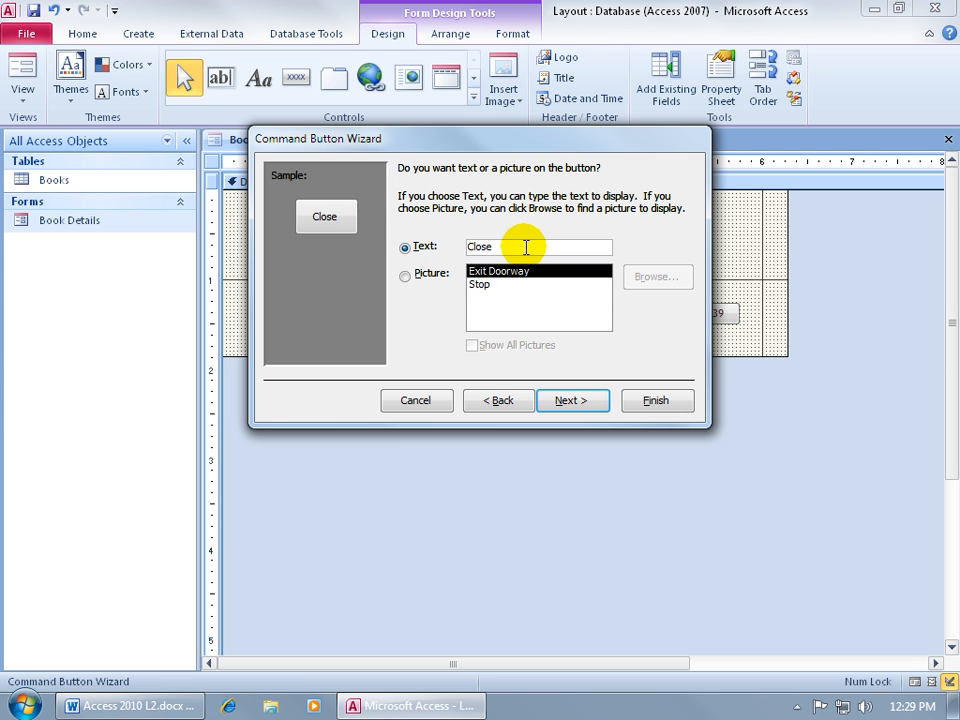
left_click(581, 399)
type("CloseB")
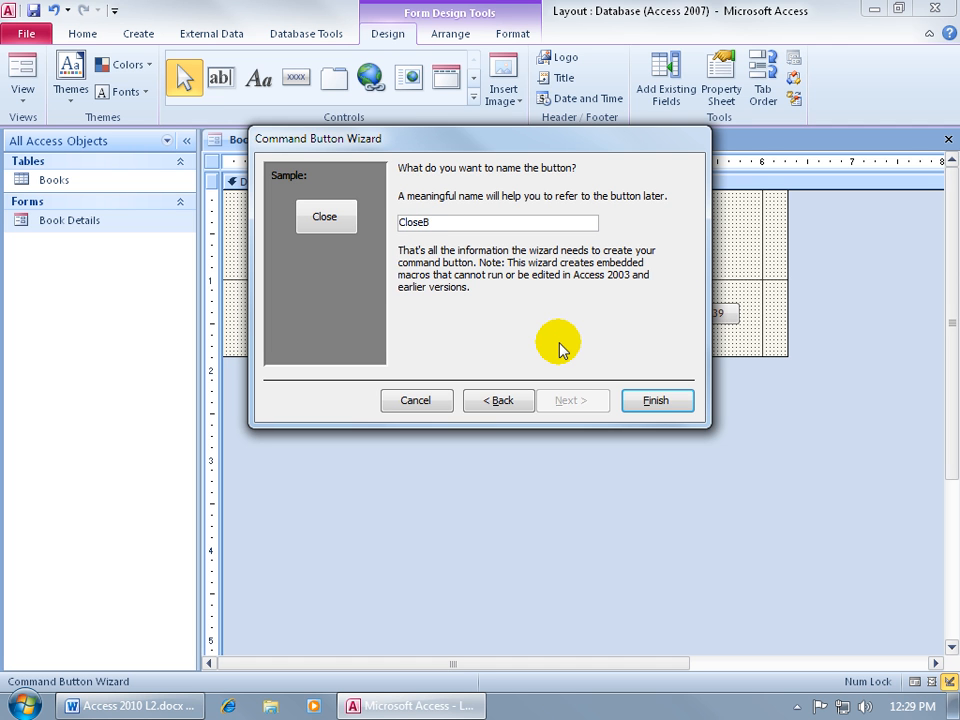
left_click(640, 400)
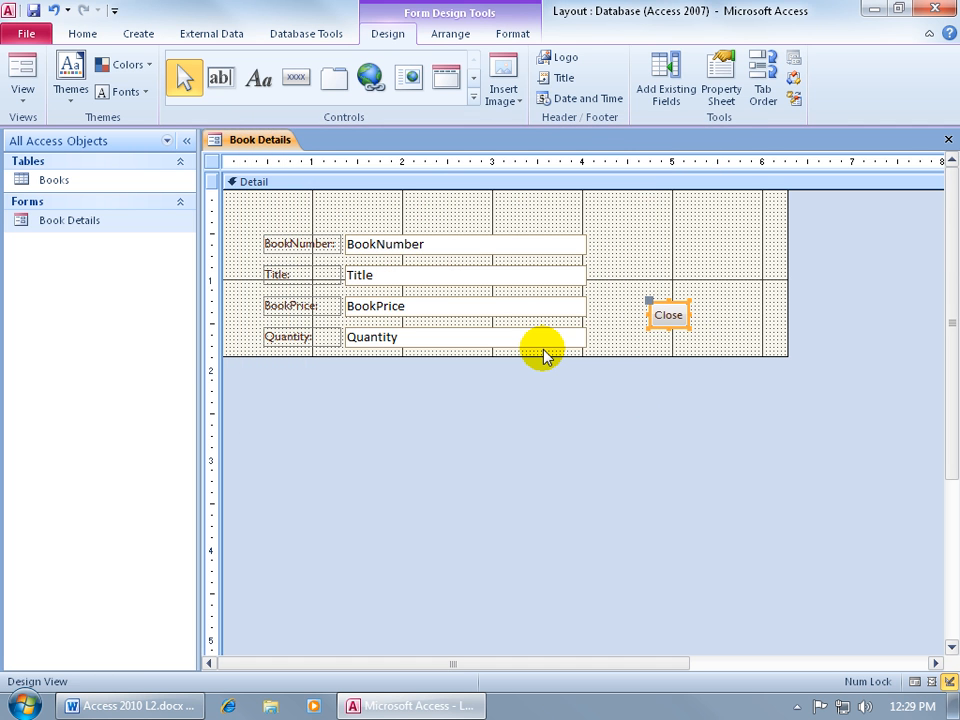
- Preview the new Close button in Form View and return the form to Design View
right_click(270, 145)
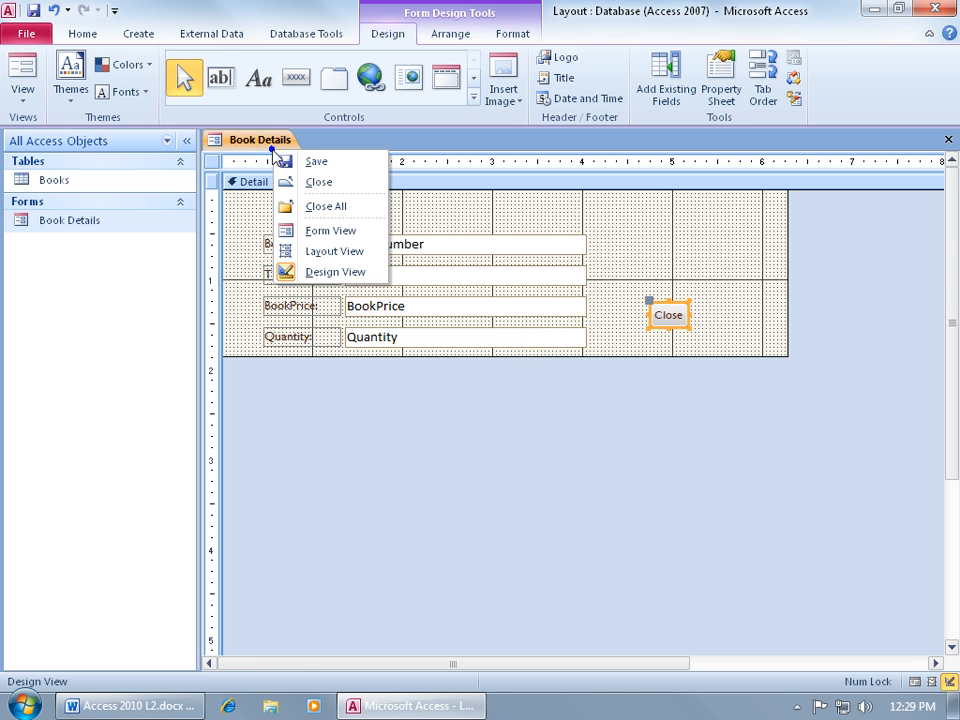
left_click(316, 231)
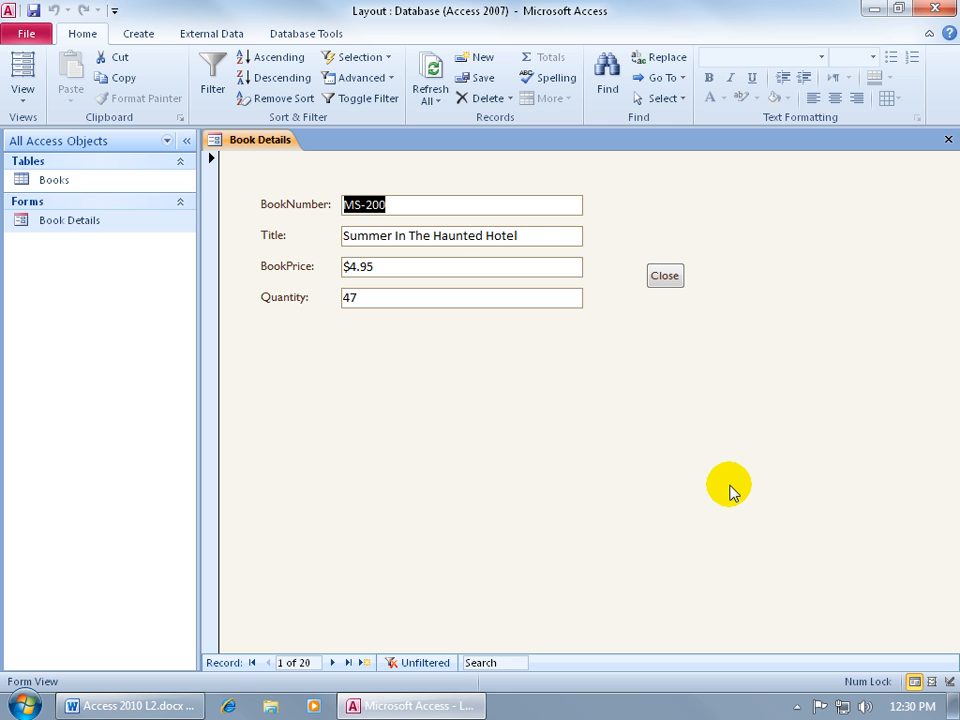
right_click(538, 345)
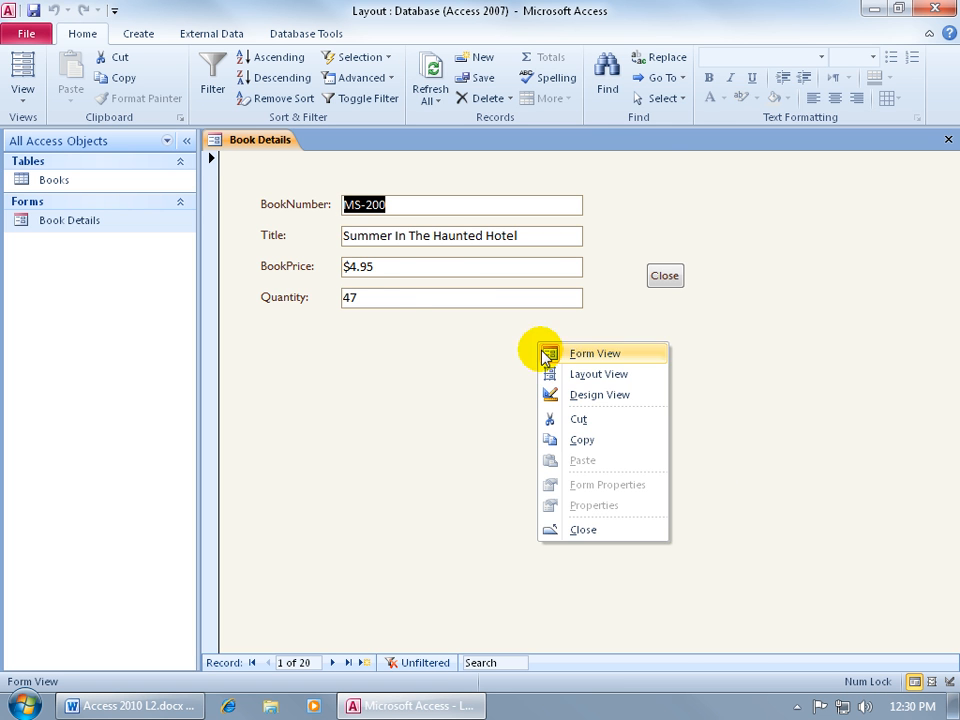
left_click(563, 395)
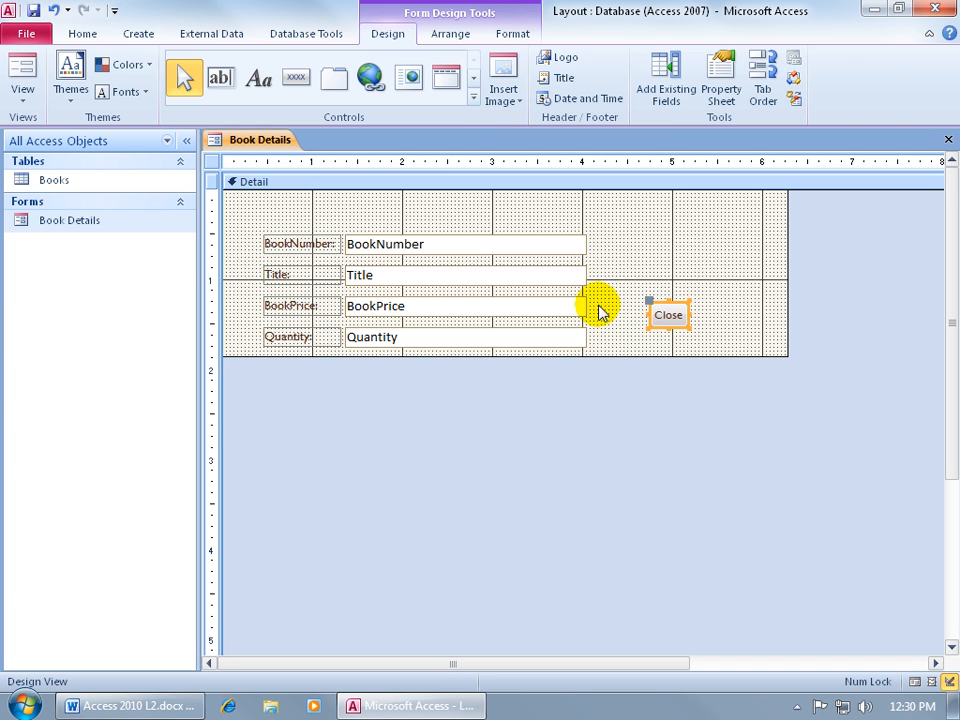
- Set the anchoring of the selected Close button to Bottom Right
left_click(455, 33)
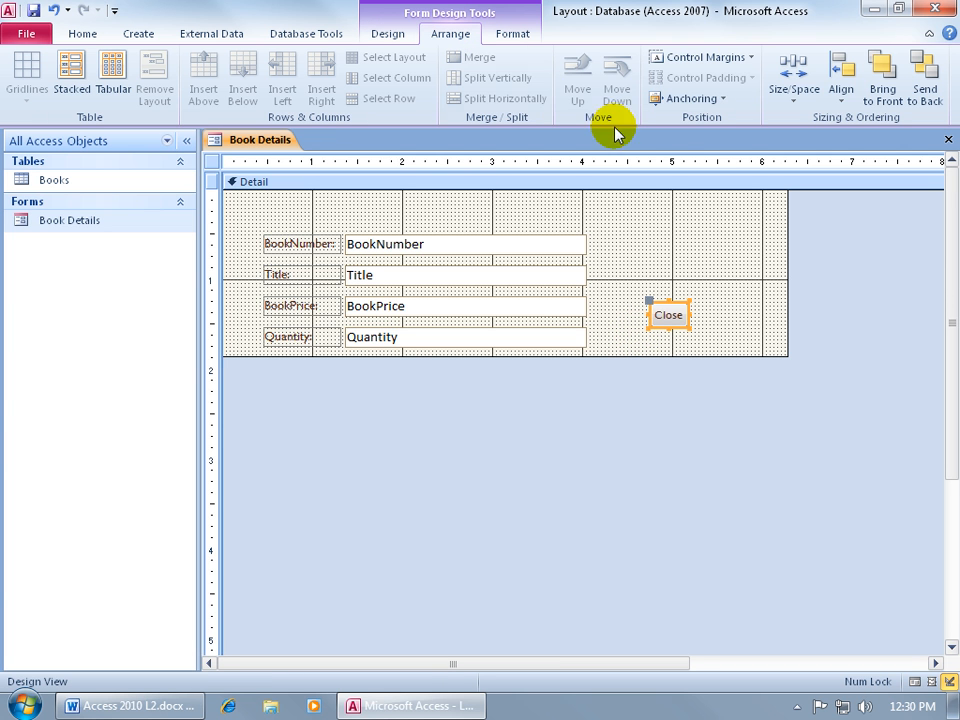
left_click(720, 100)
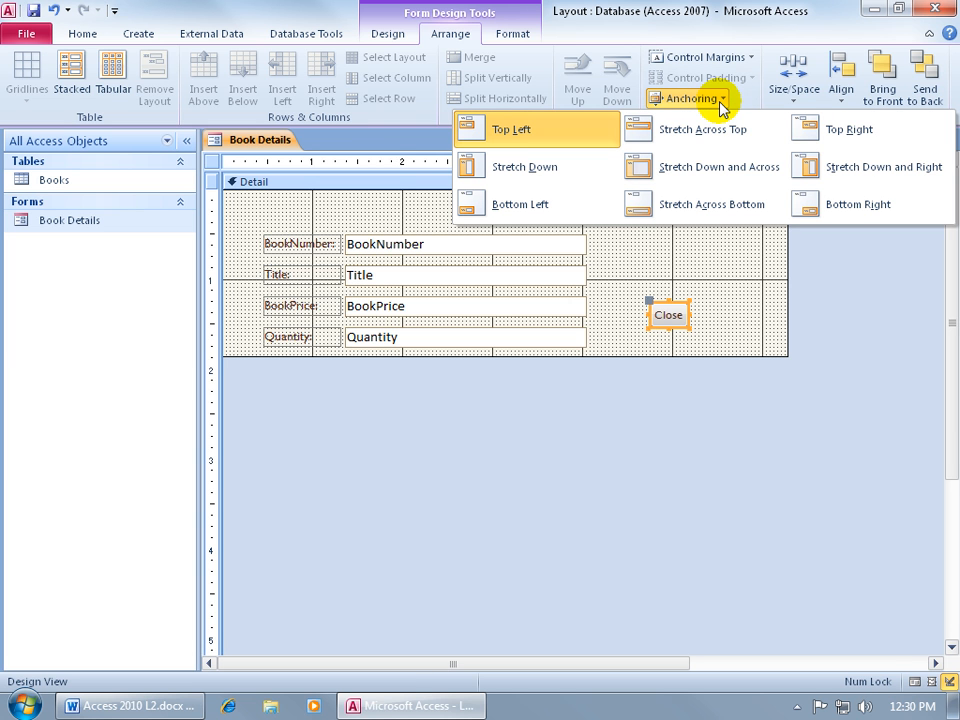
left_click(820, 208)
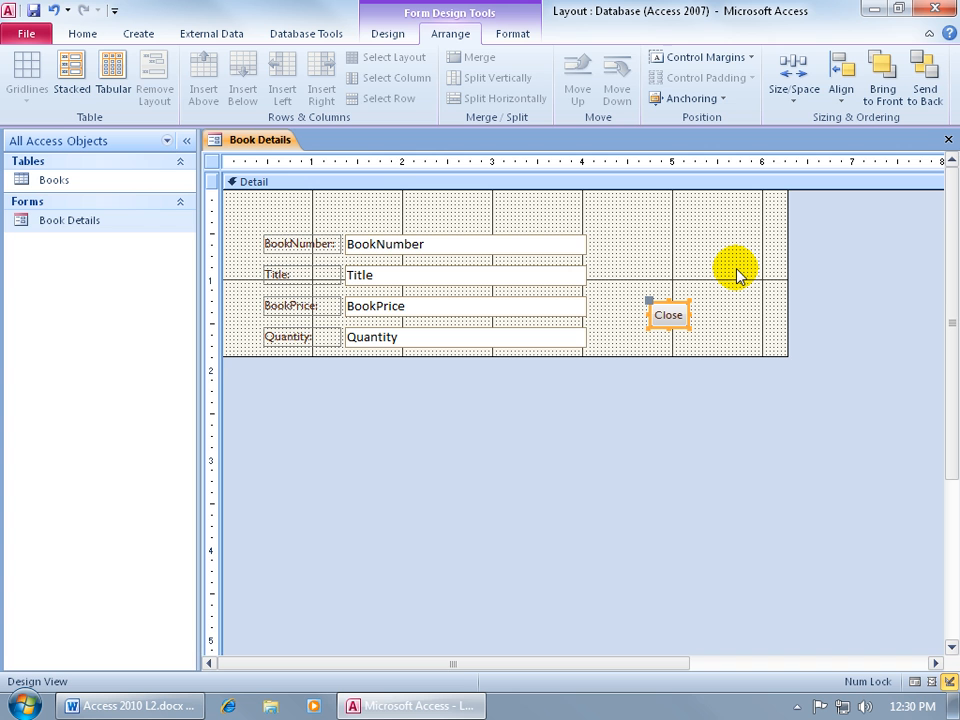
- Examine the anchored Close button in Form View with the program window restored down and maximized
right_click(250, 140)
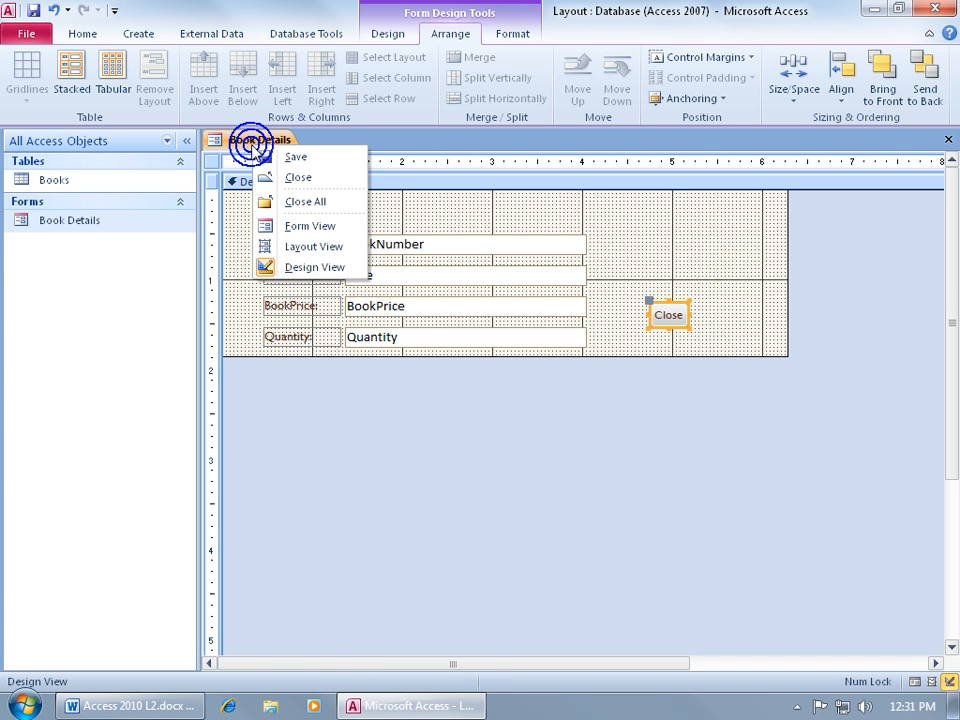
left_click(290, 225)
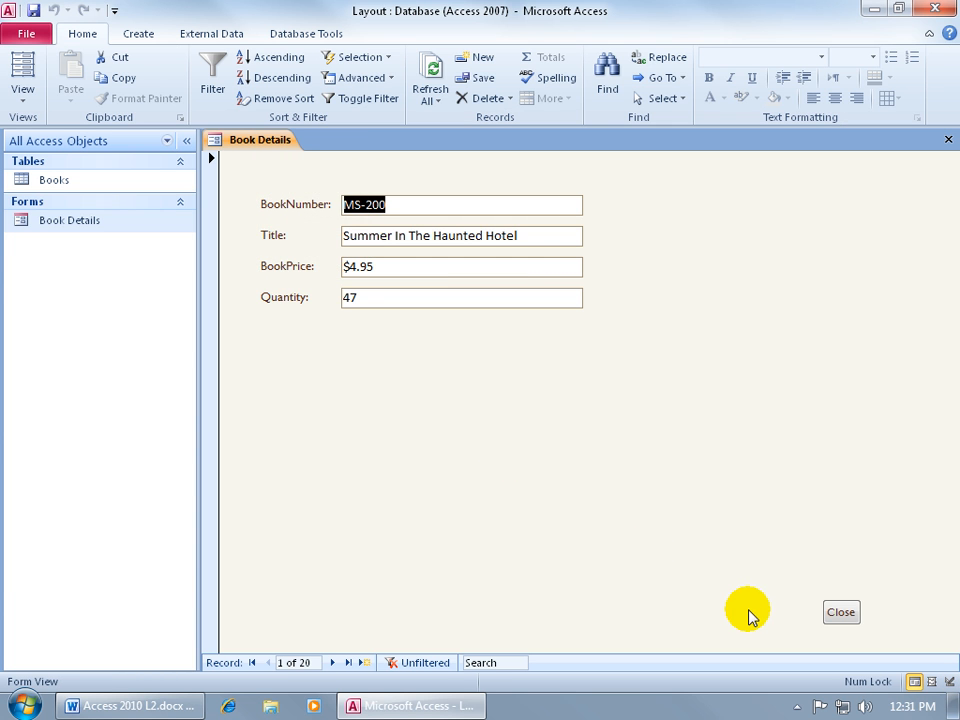
left_click(899, 9)
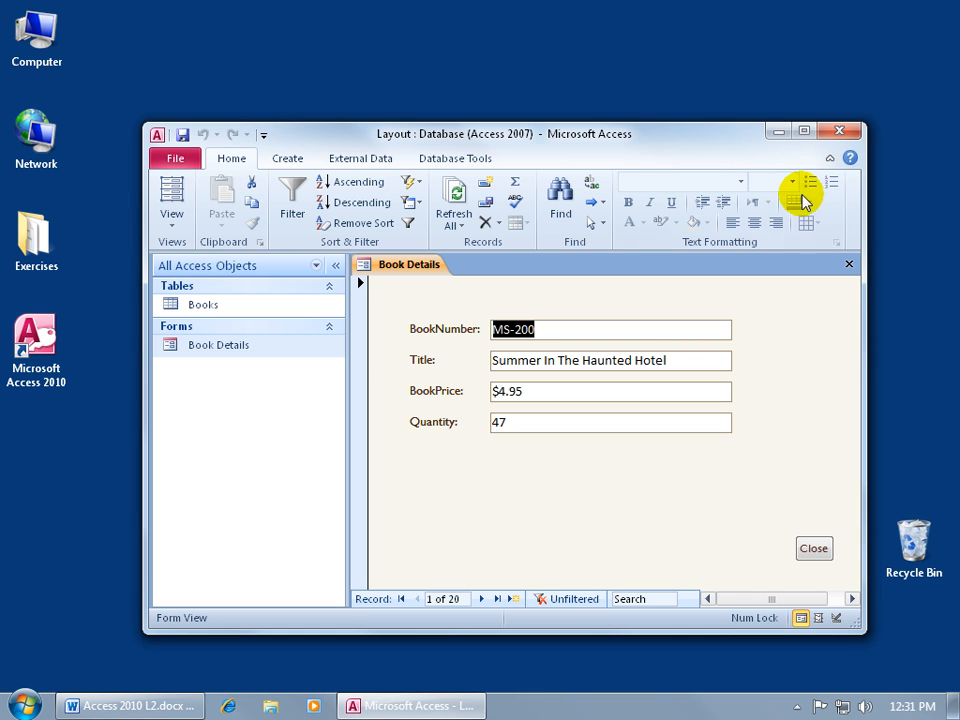
left_click(803, 132)
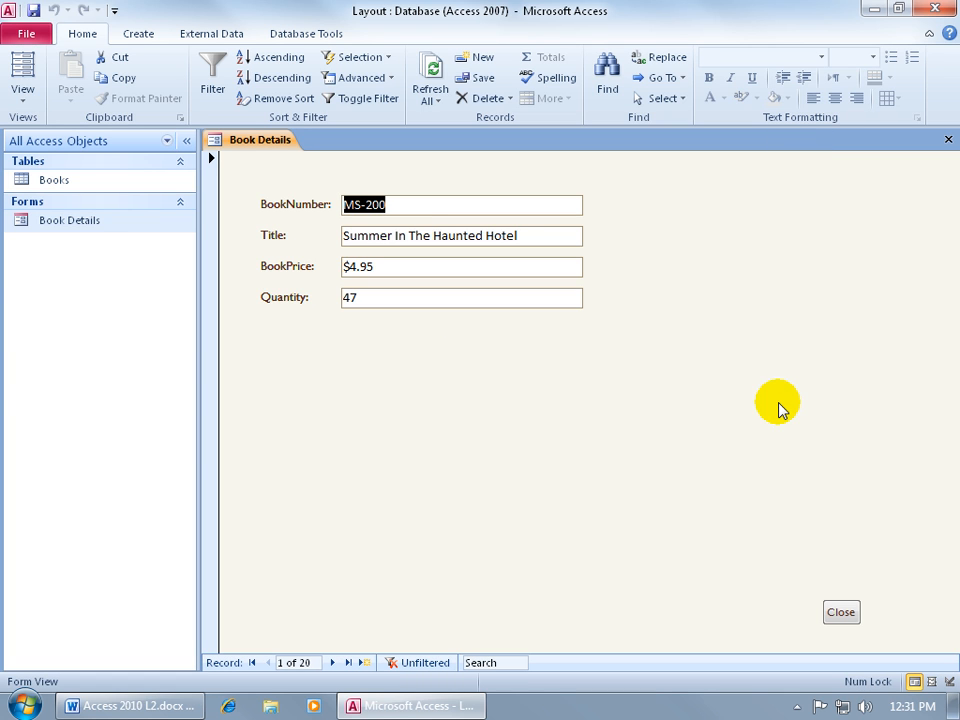
- Enlarge the form's Detail section to about 4.5 inches high and 9.25 inches wide, and preview it in Form View
right_click(281, 348)
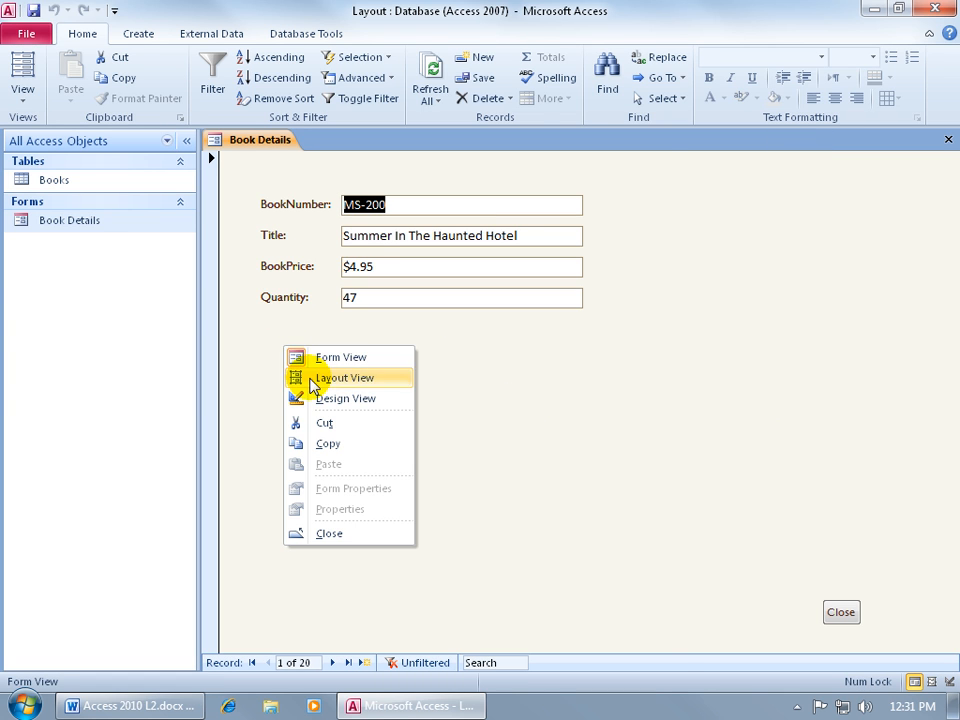
left_click(316, 398)
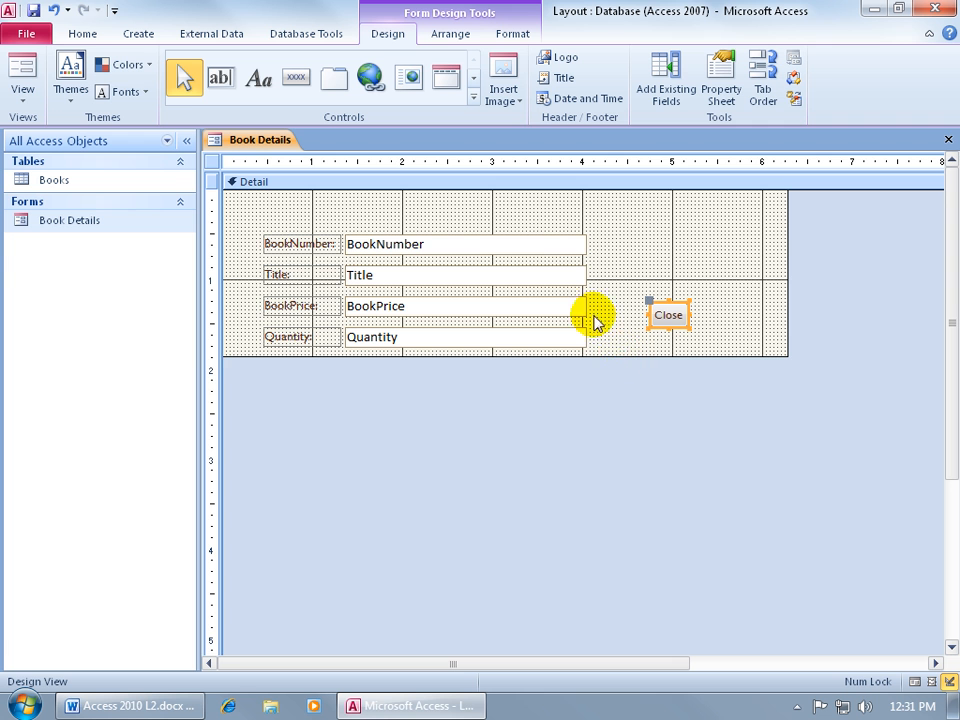
left_click_drag(615, 356, 617, 594)
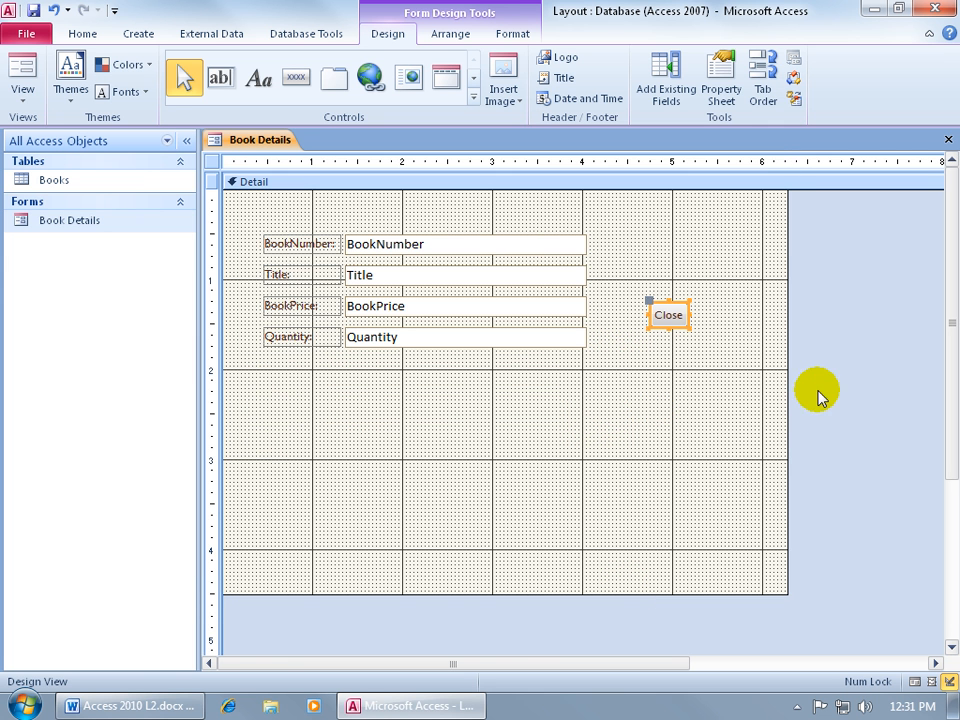
left_click_drag(788, 372, 900, 373)
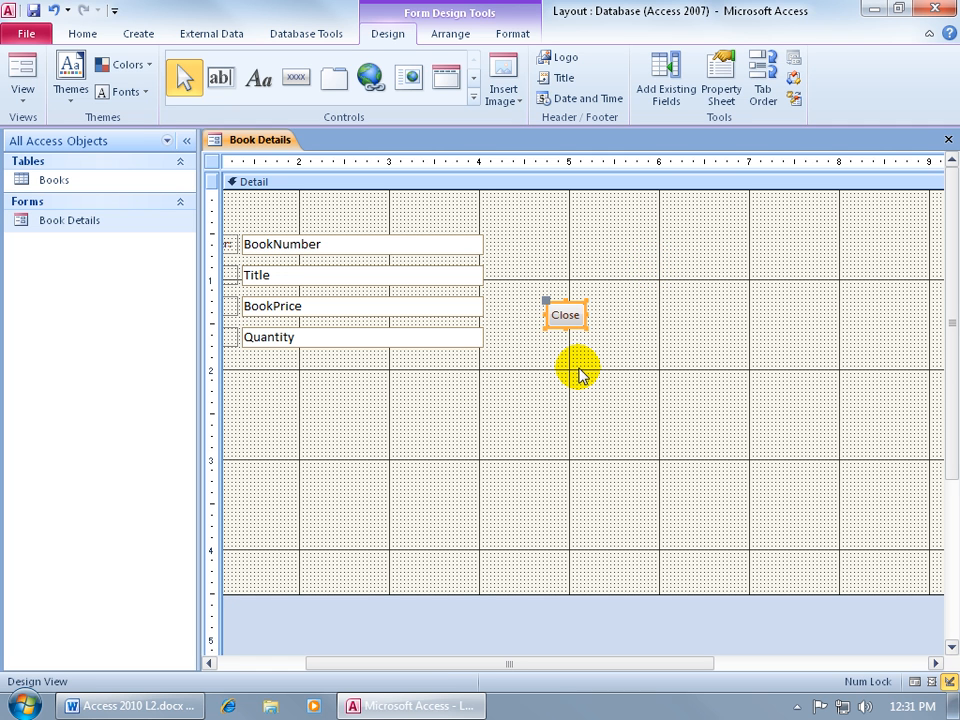
right_click(261, 144)
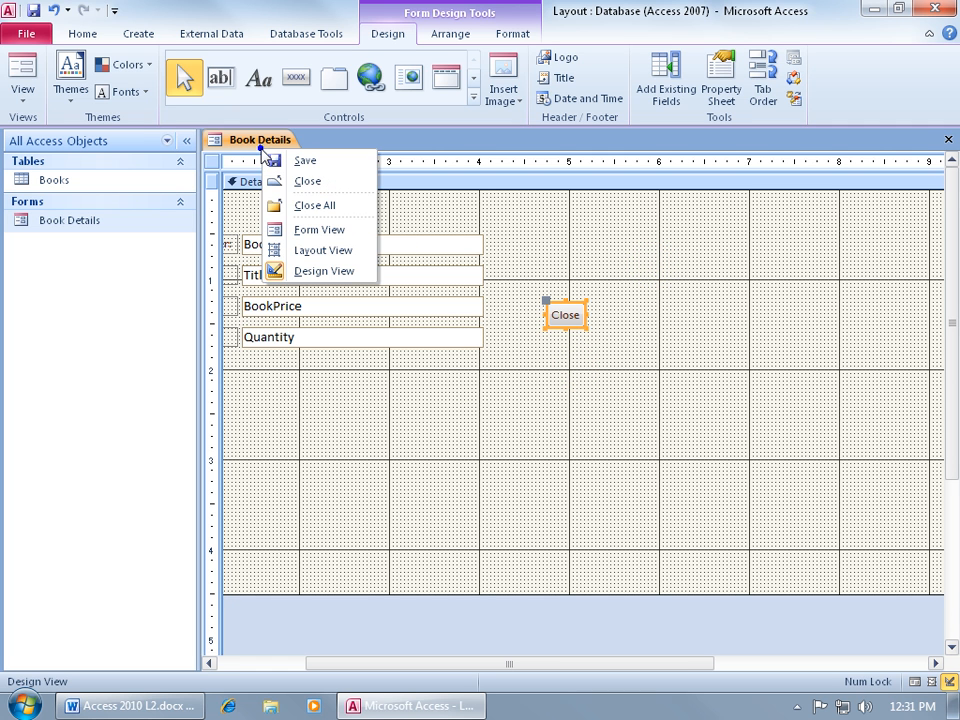
left_click(300, 233)
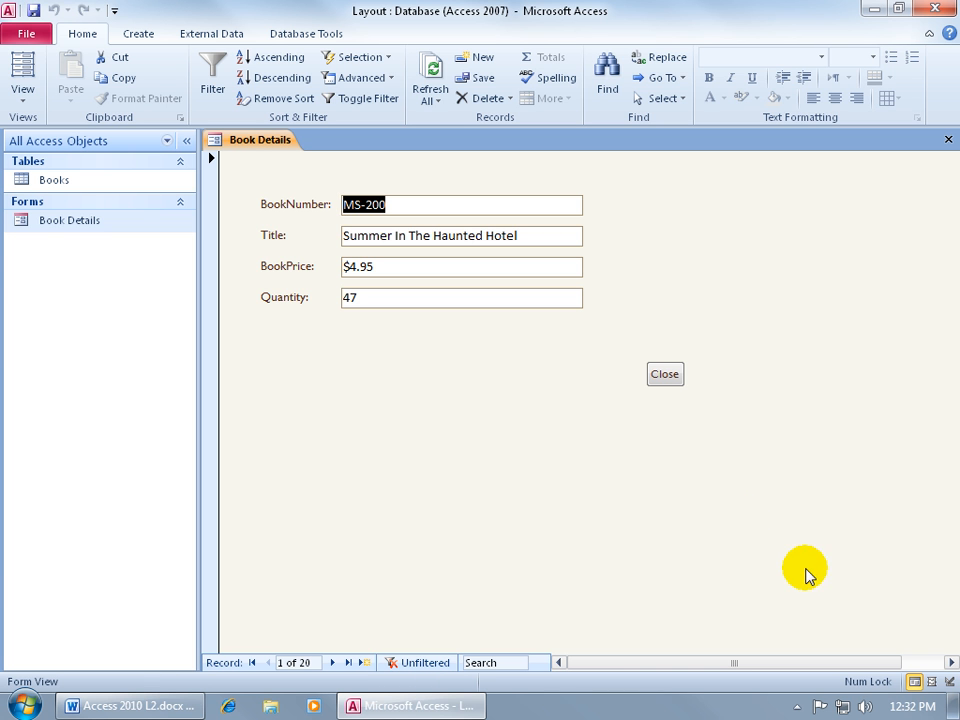
- Shrink the form's Detail section to about 1.8 inches high and 5.2 inches wide, and preview it in Form View
right_click(428, 426)
left_click(465, 479)
left_click_drag(667, 593, 645, 356)
left_click_drag(503, 665, 668, 673)
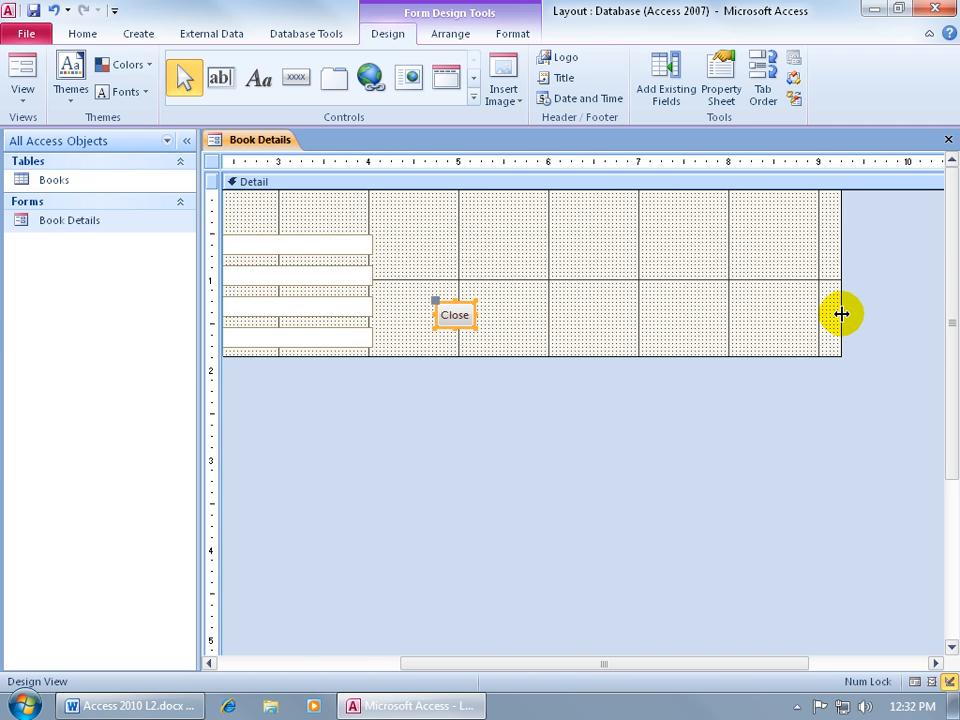
left_click_drag(842, 314, 473, 314)
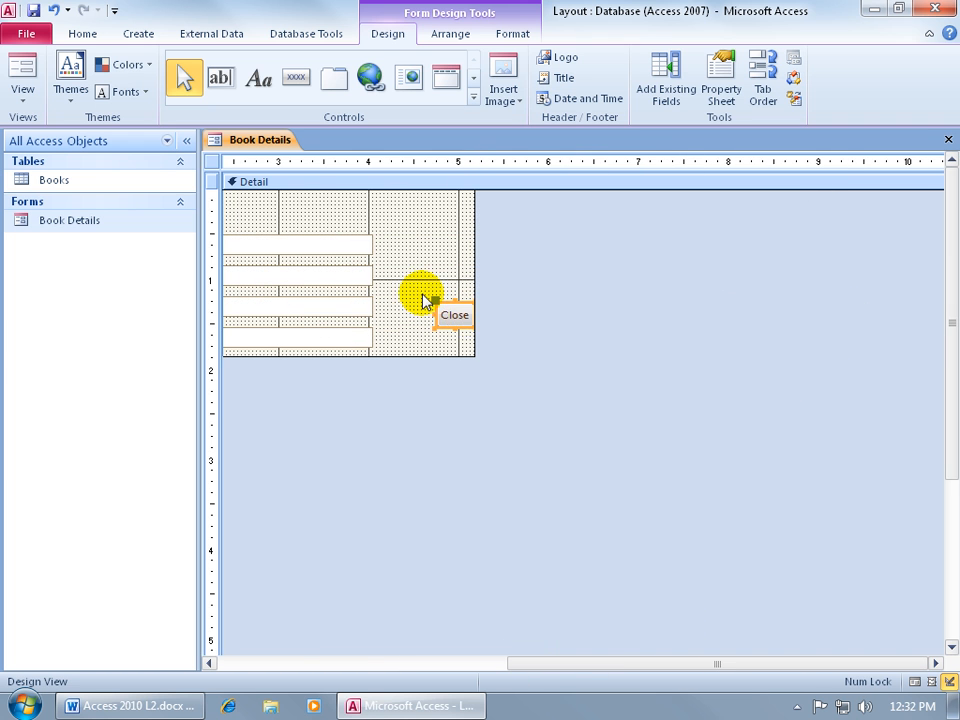
right_click(261, 146)
left_click(306, 229)
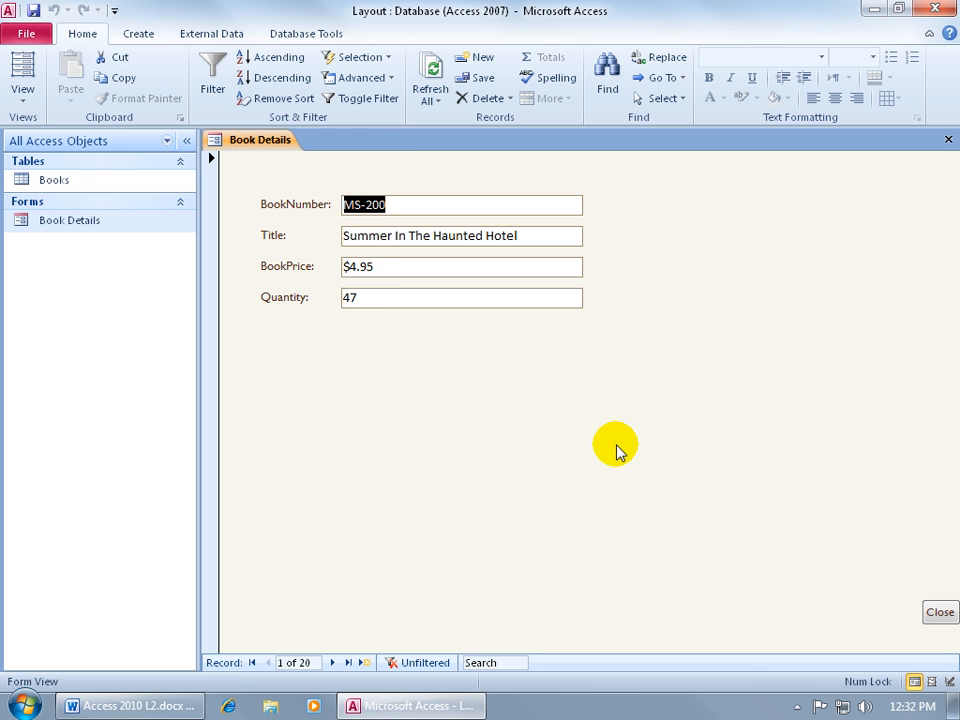
- Close the Book Details form with its own Close button and save the design changes
left_click(738, 665)
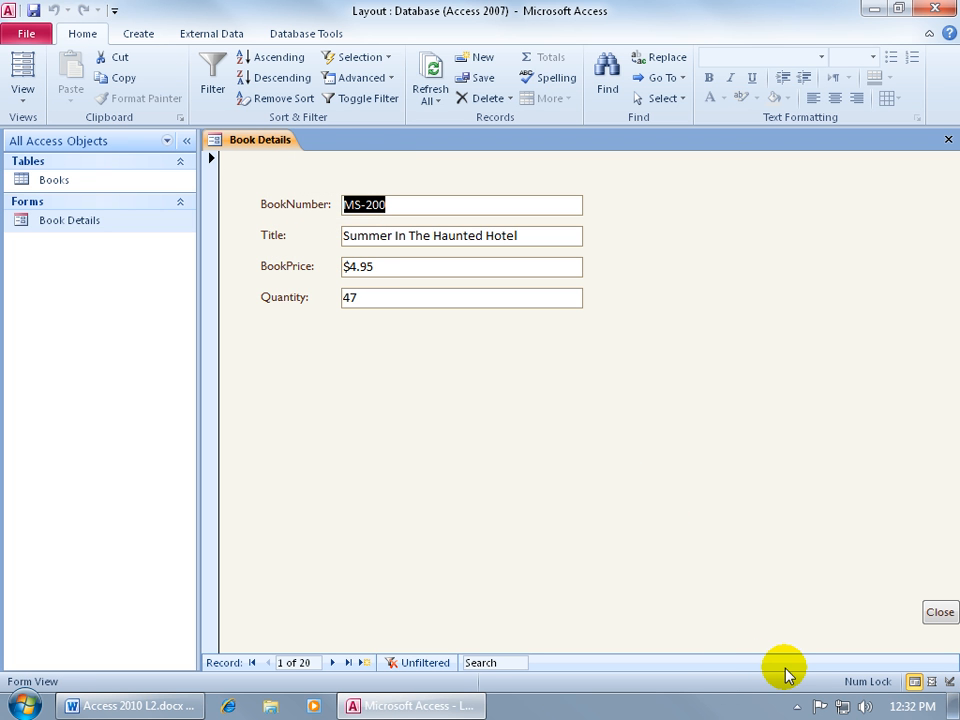
left_click(940, 613)
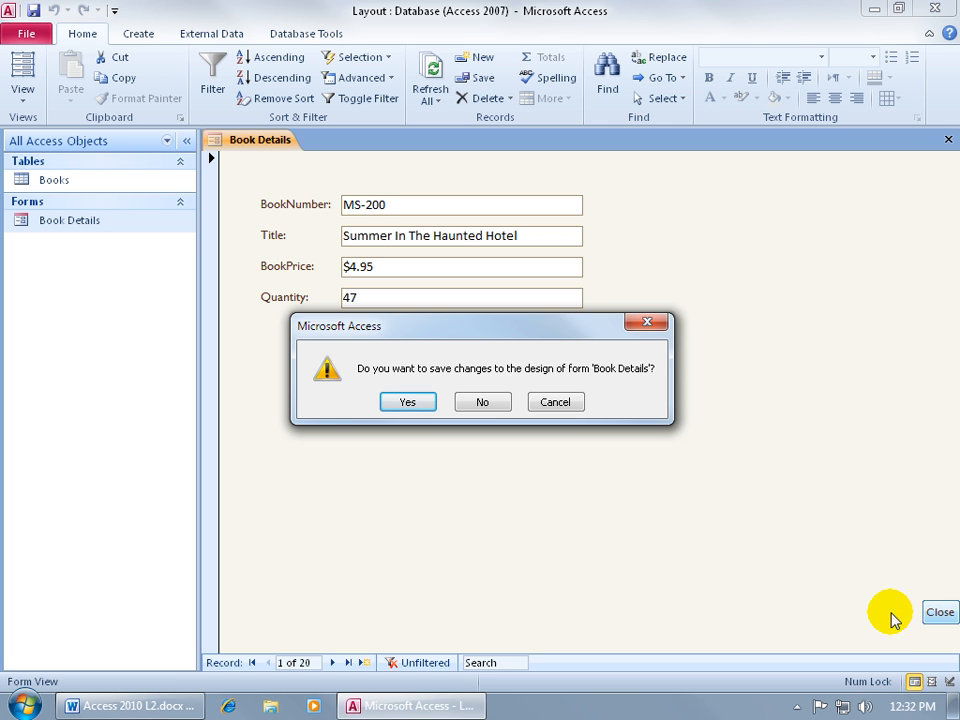
left_click(402, 400)
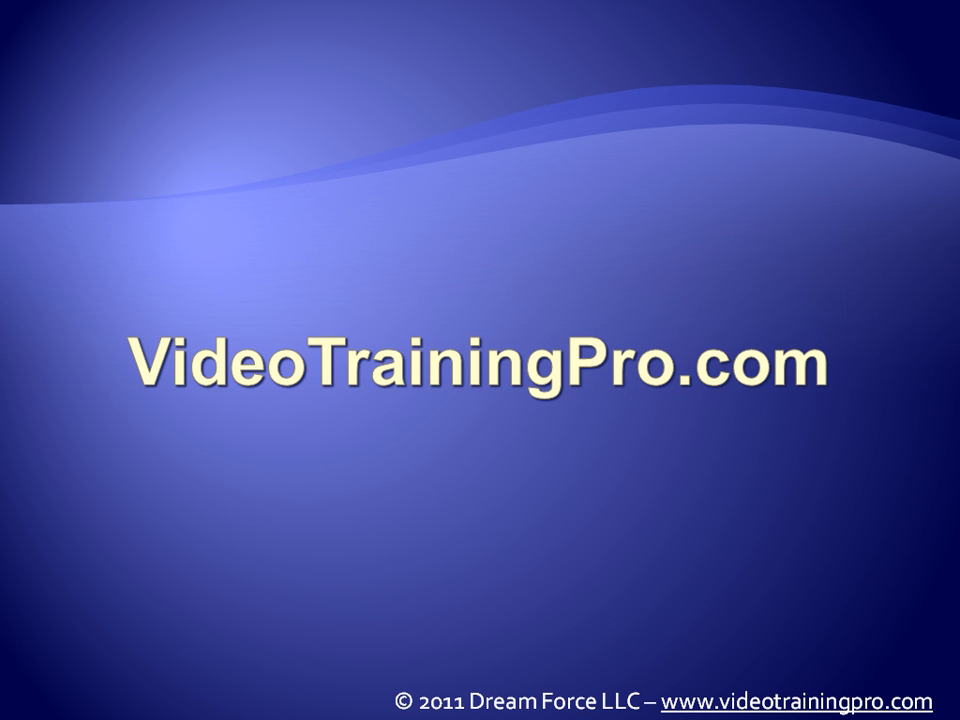